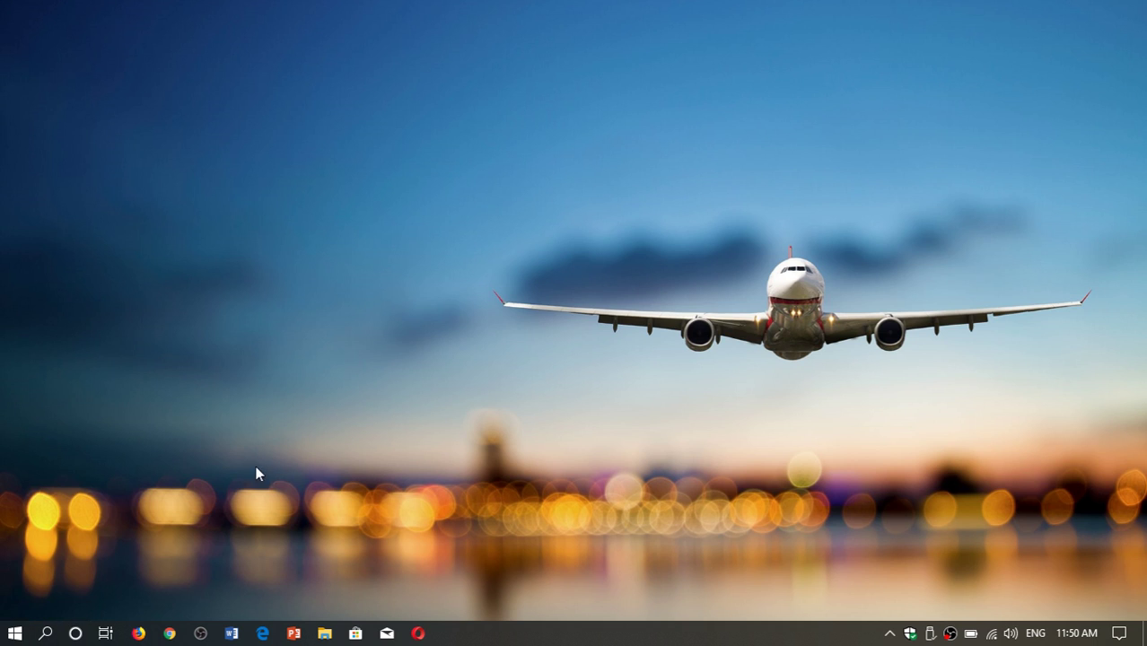
Open Windows Search from the taskbar magnifier to see top apps and recent activities.
{"action": "left_click", "coordinate": [46, 634]}
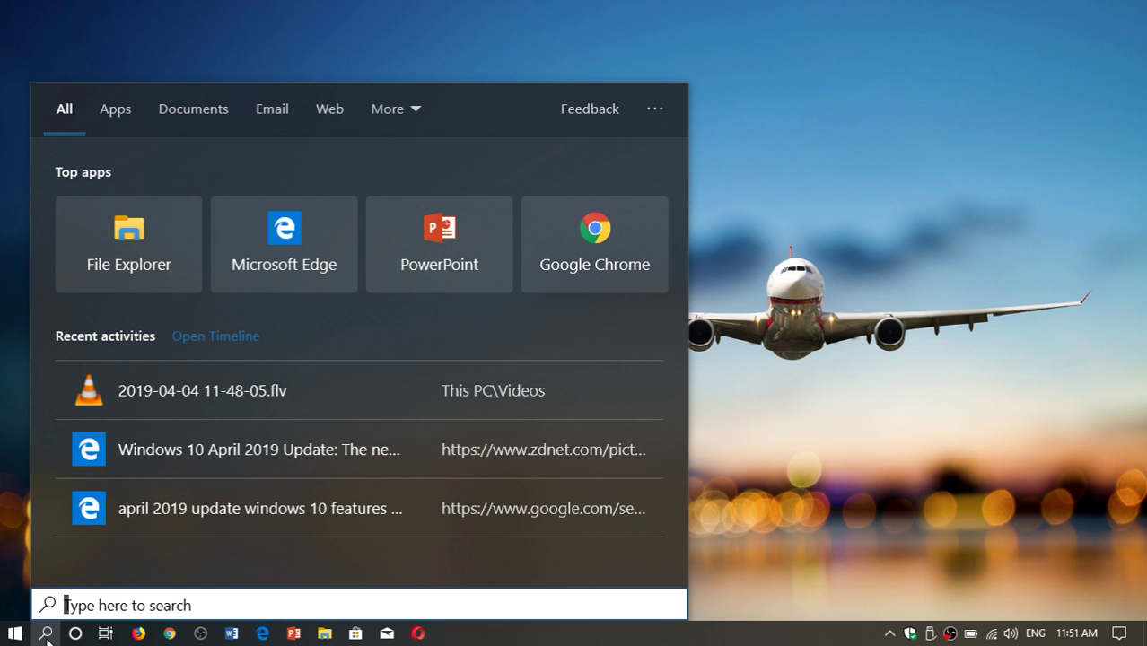
{"action": "left_click", "coordinate": [127, 109]}
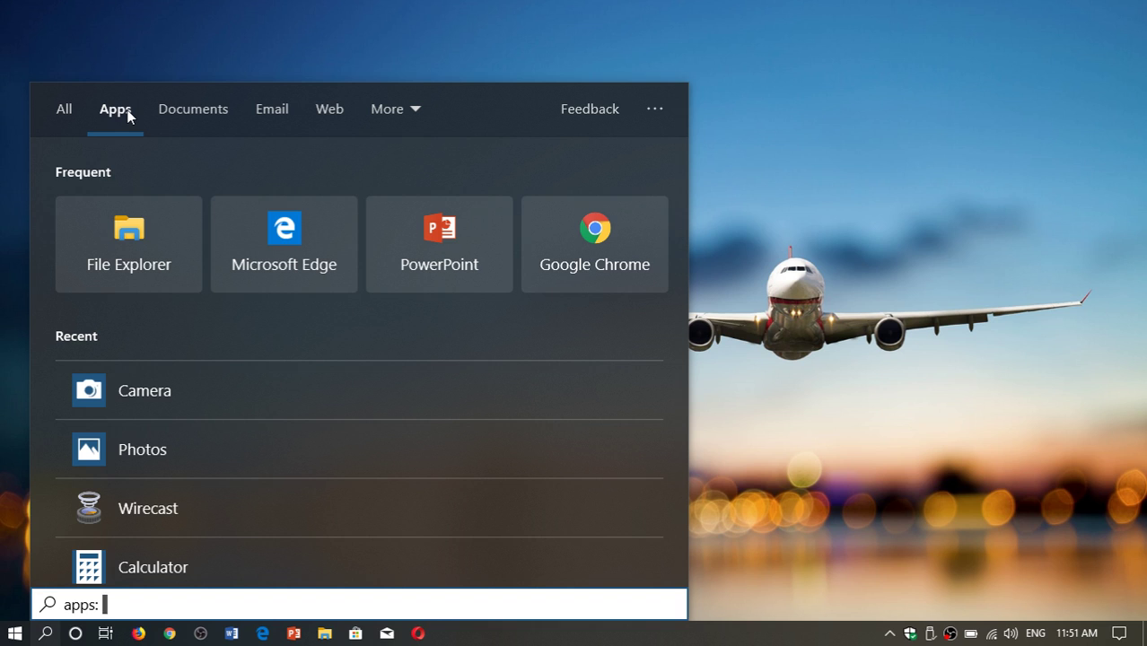
{"action": "left_click", "coordinate": [193, 111]}
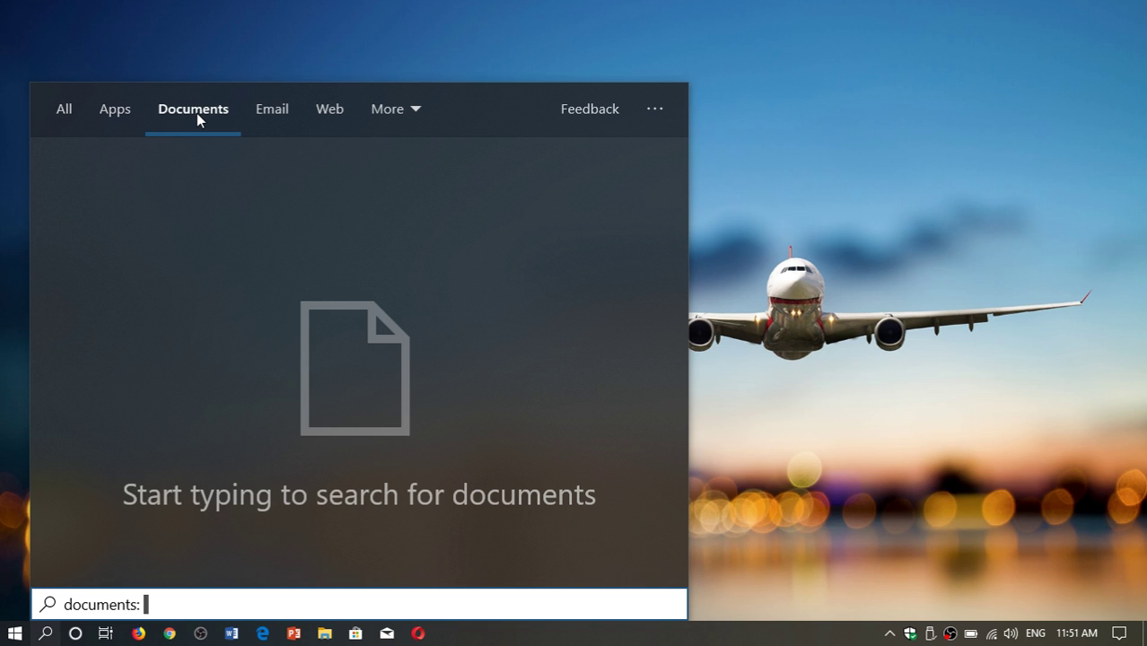
{"action": "type", "text": "messenger"}
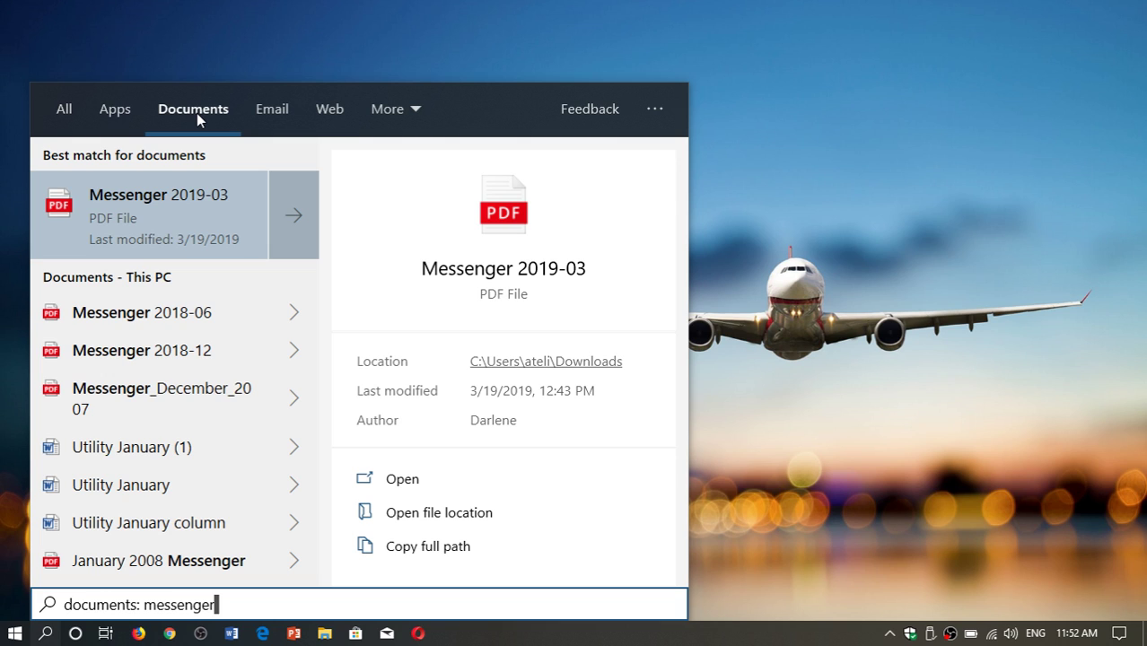
{"action": "key", "text": "BackSpace"}
{"action": "key", "text": "BackSpace"}
{"action": "key", "text": "BackSpace"}
{"action": "key", "text": "BackSpace"}
{"action": "key", "text": "BackSpace"}
{"action": "key", "text": "BackSpace"}
{"action": "key", "text": "BackSpace"}
{"action": "key", "text": "BackSpace"}
{"action": "key", "text": "BackSpace"}
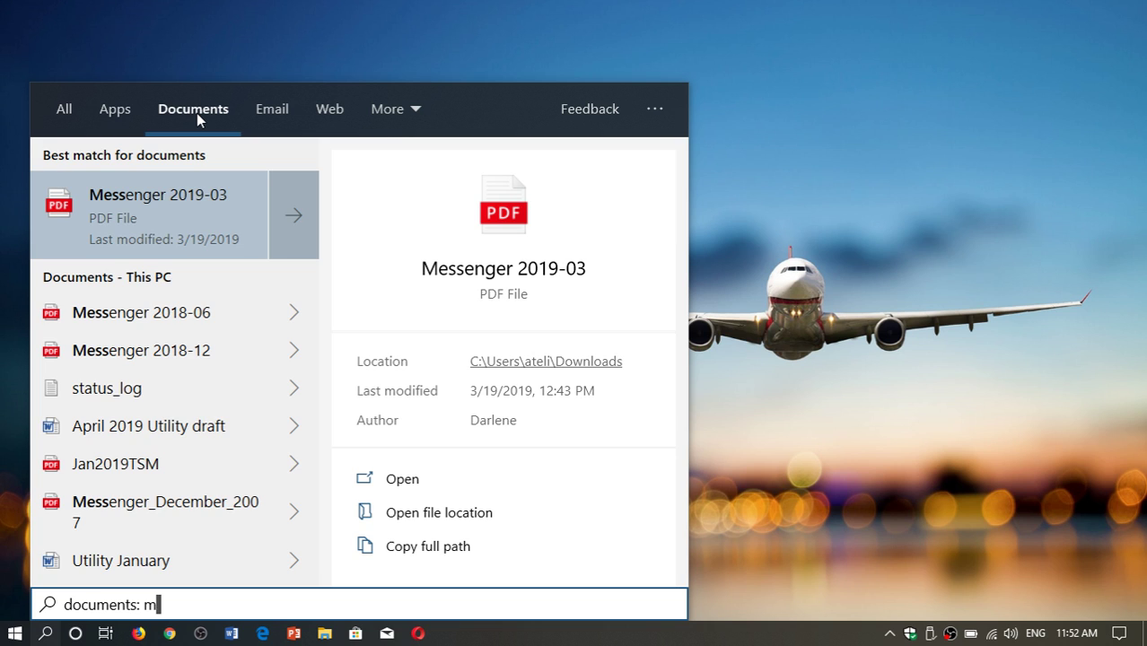
{"action": "type", "text": "spec"}
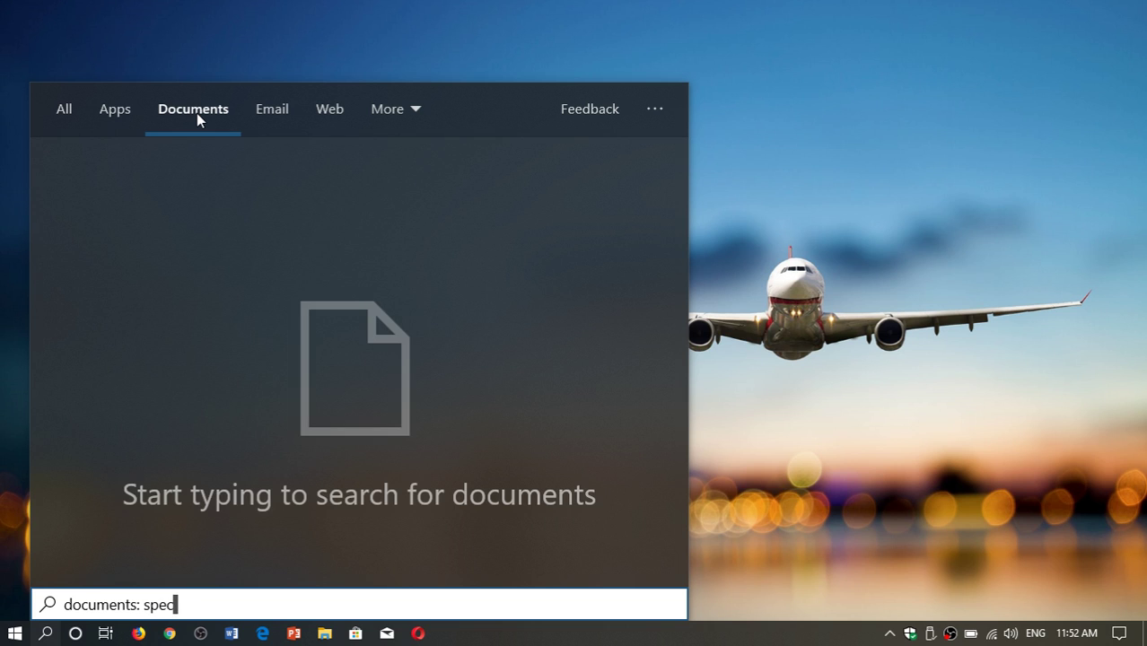
{"action": "type", "text": "trum"}
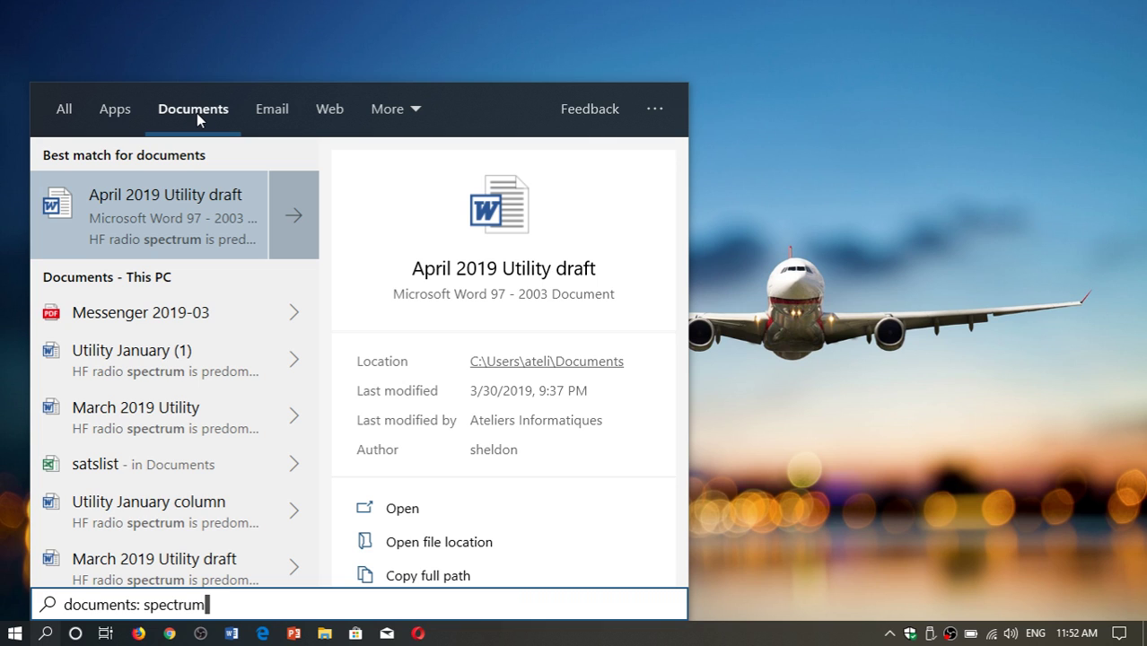
{"action": "key", "text": "BackSpace"}
{"action": "key", "text": "BackSpace"}
{"action": "key", "text": "BackSpace"}
{"action": "key", "text": "BackSpace"}
{"action": "key", "text": "BackSpace"}
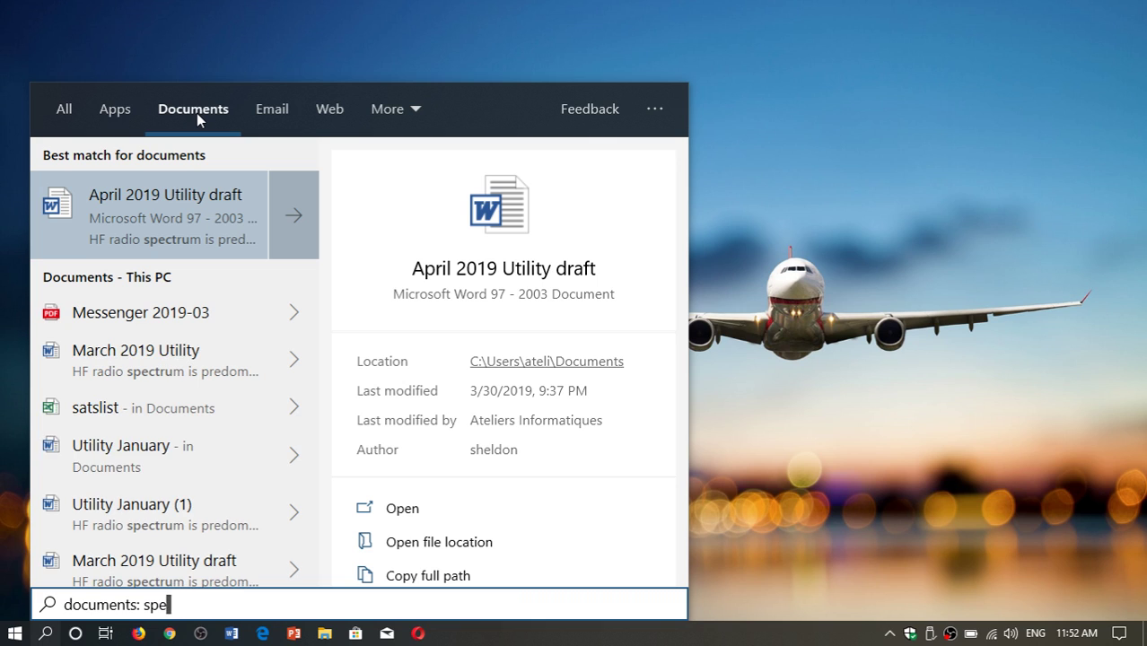
{"action": "key", "text": "BackSpace"}
{"action": "key", "text": "BackSpace"}
{"action": "key", "text": "BackSpace"}
{"action": "key", "text": "BackSpace"}
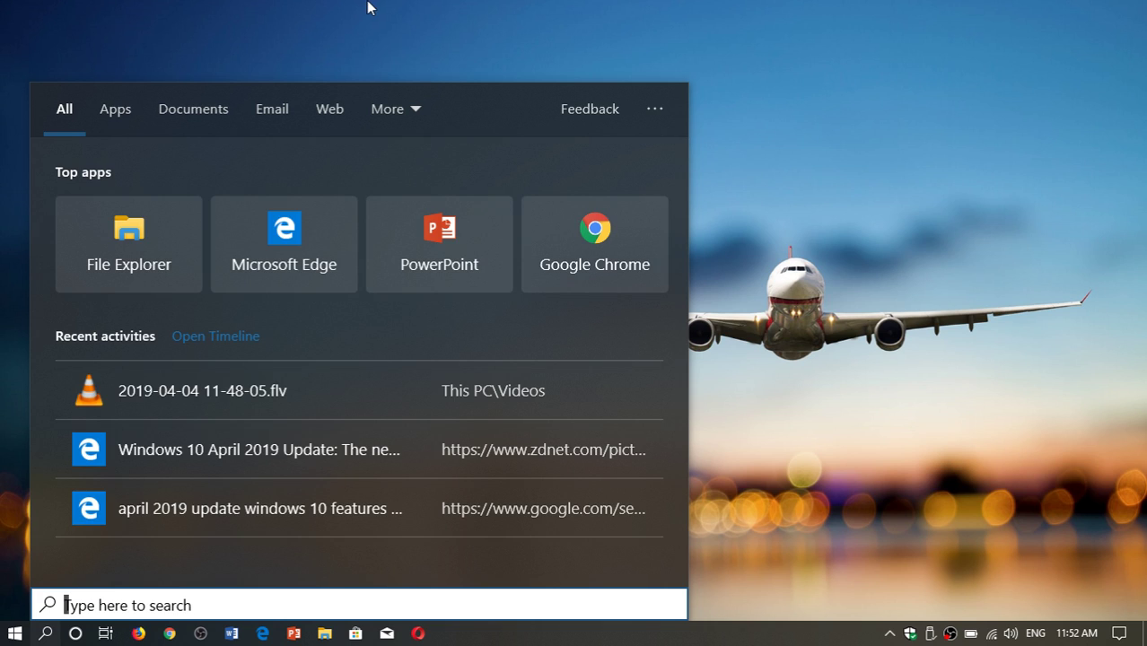
{"action": "left_click", "coordinate": [271, 111]}
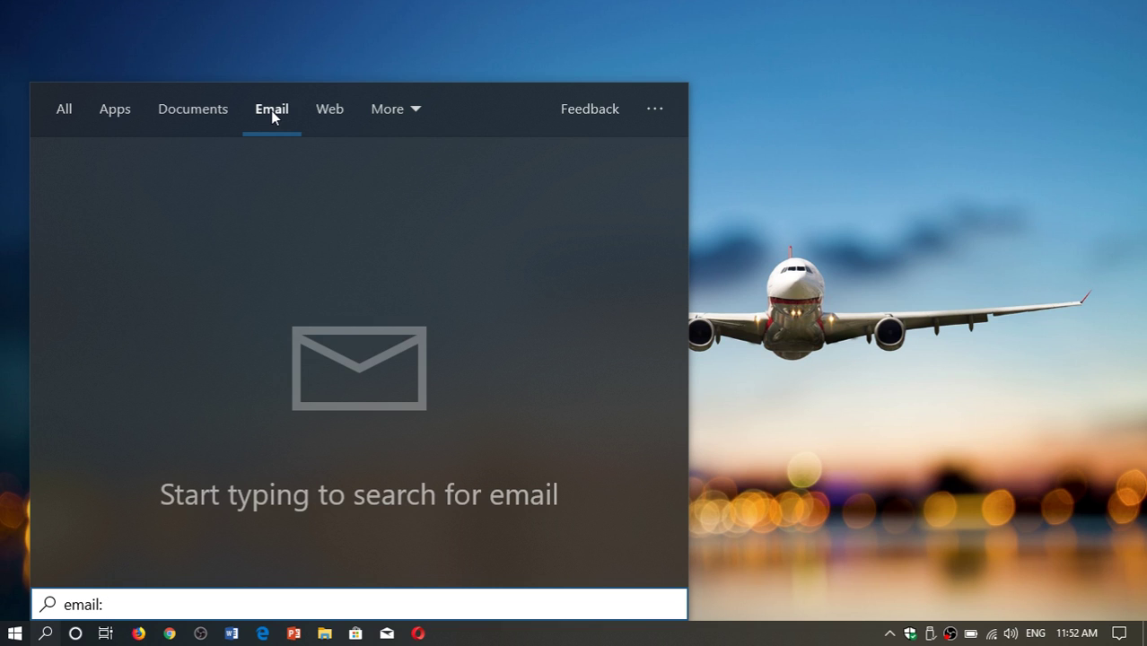
{"action": "left_click", "coordinate": [330, 112]}
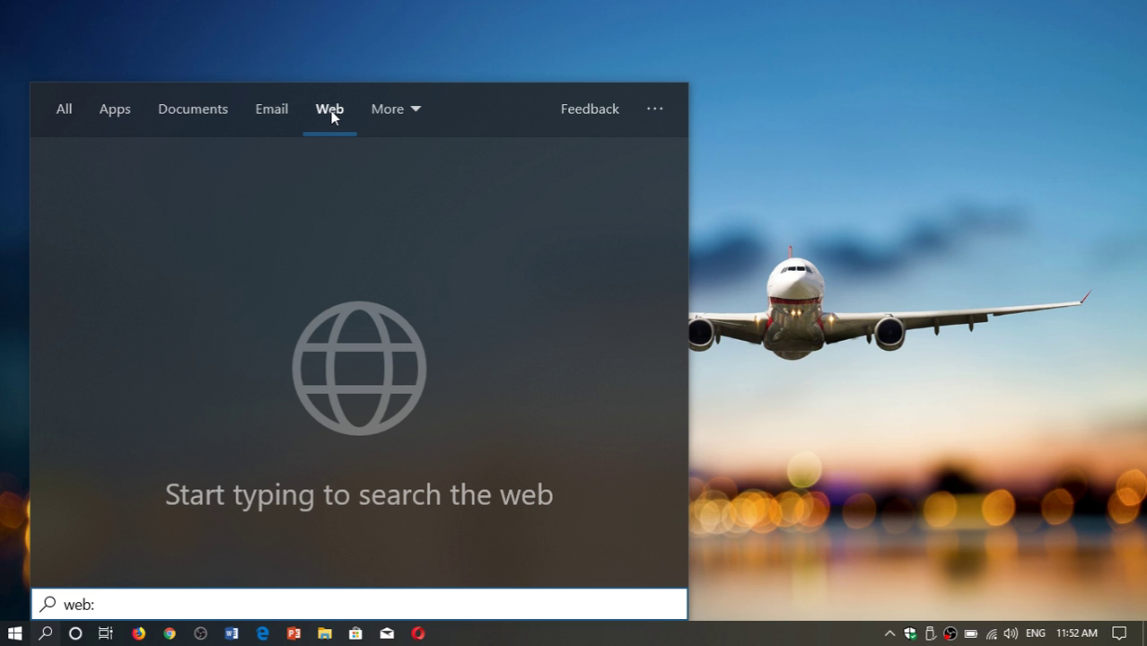
{"action": "left_click", "coordinate": [412, 108]}
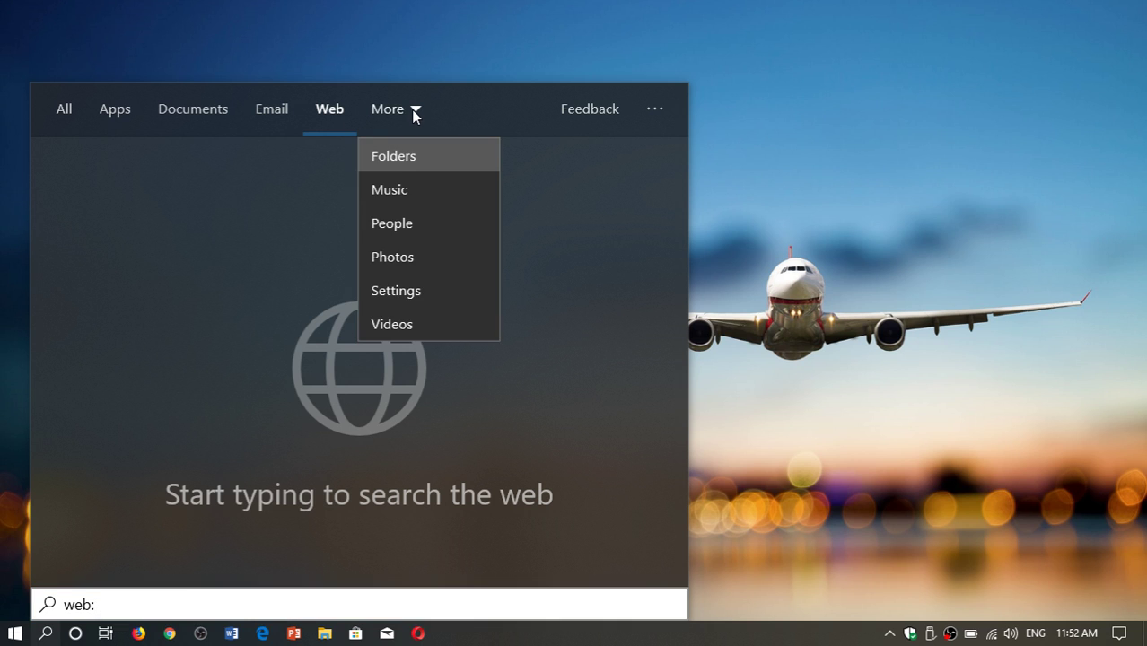
{"action": "left_click", "coordinate": [654, 109]}
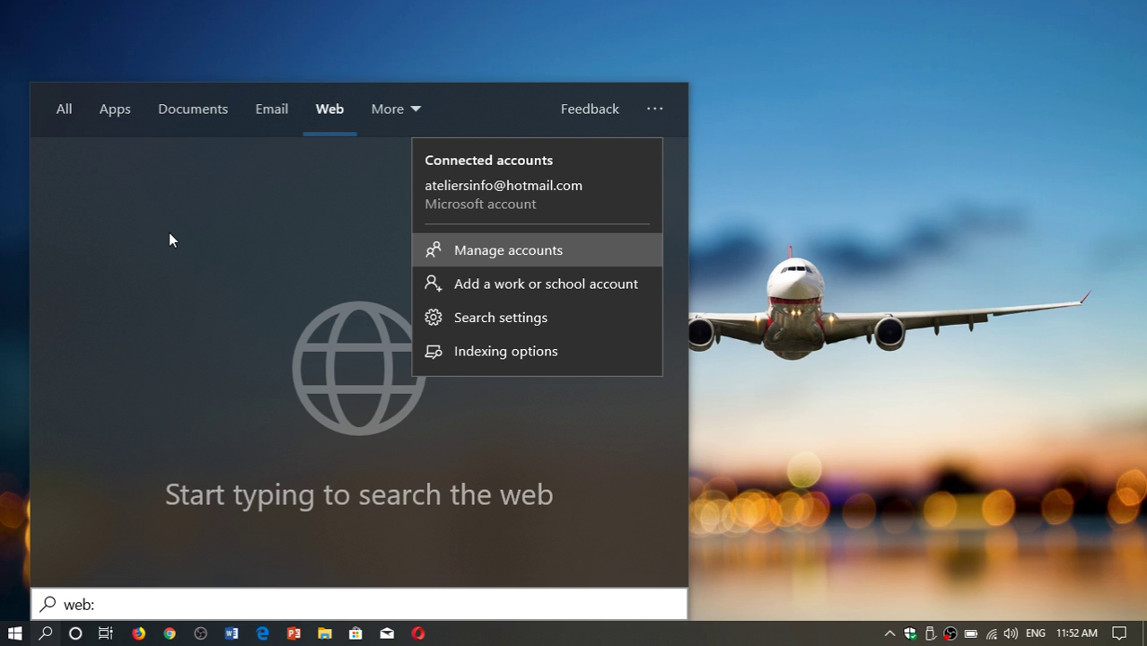
{"action": "left_click", "coordinate": [64, 108]}
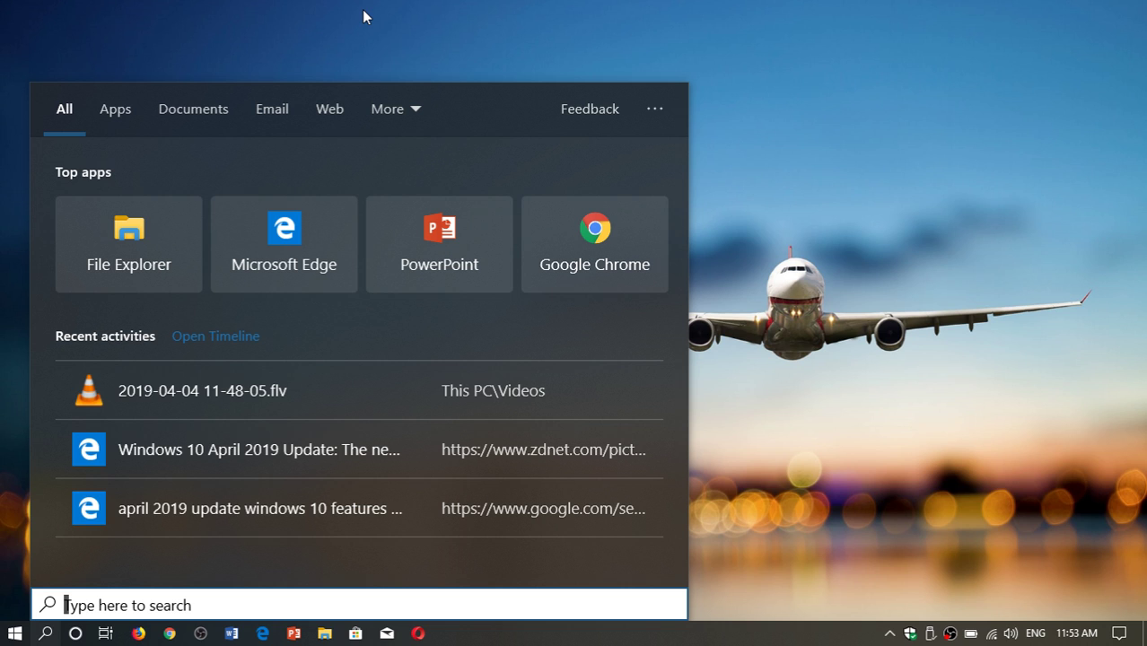
Search for 'wireca', focus the Wirecast best match, then reselect the search text.
{"action": "type", "text": "wireca"}
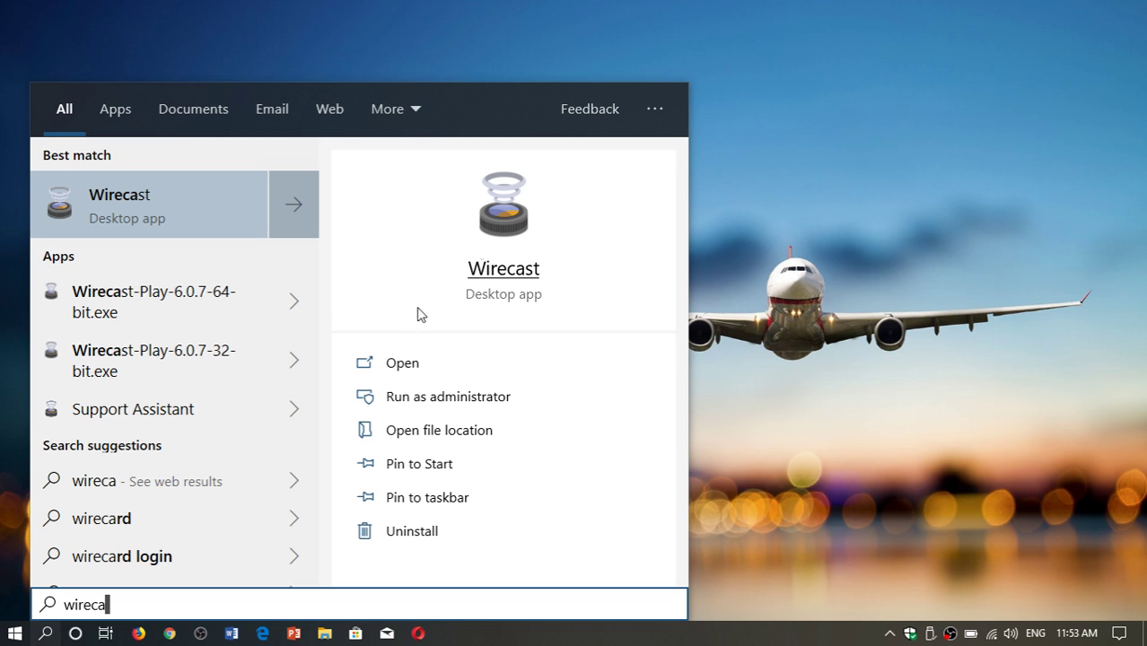
{"action": "left_click", "coordinate": [500, 239]}
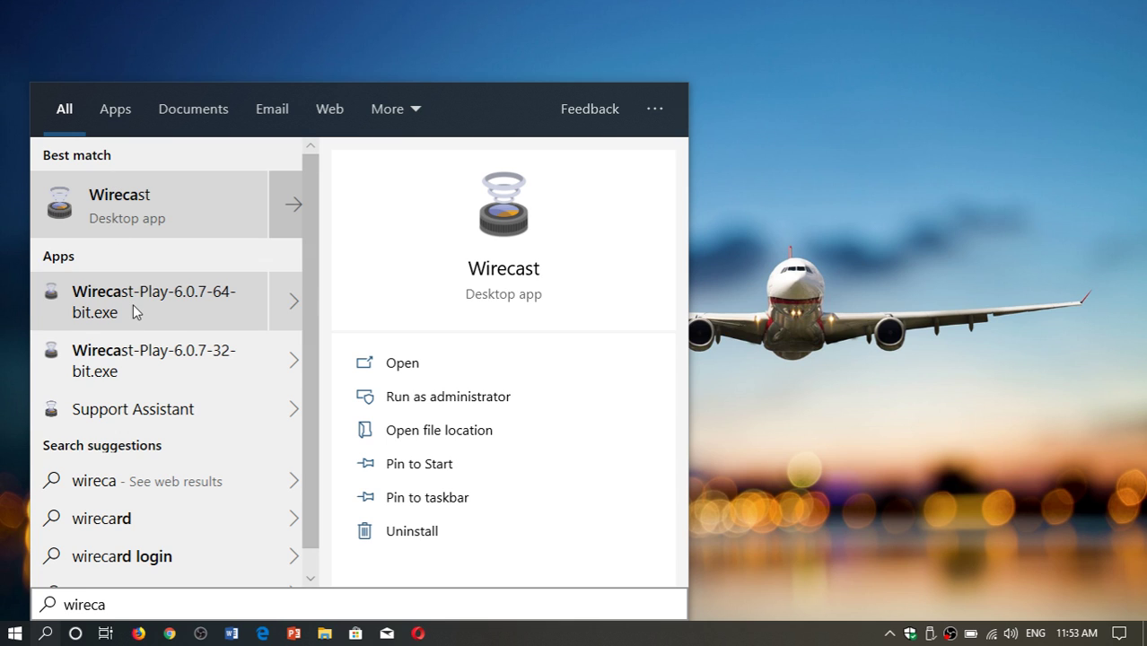
{"action": "left_click", "coordinate": [124, 608]}
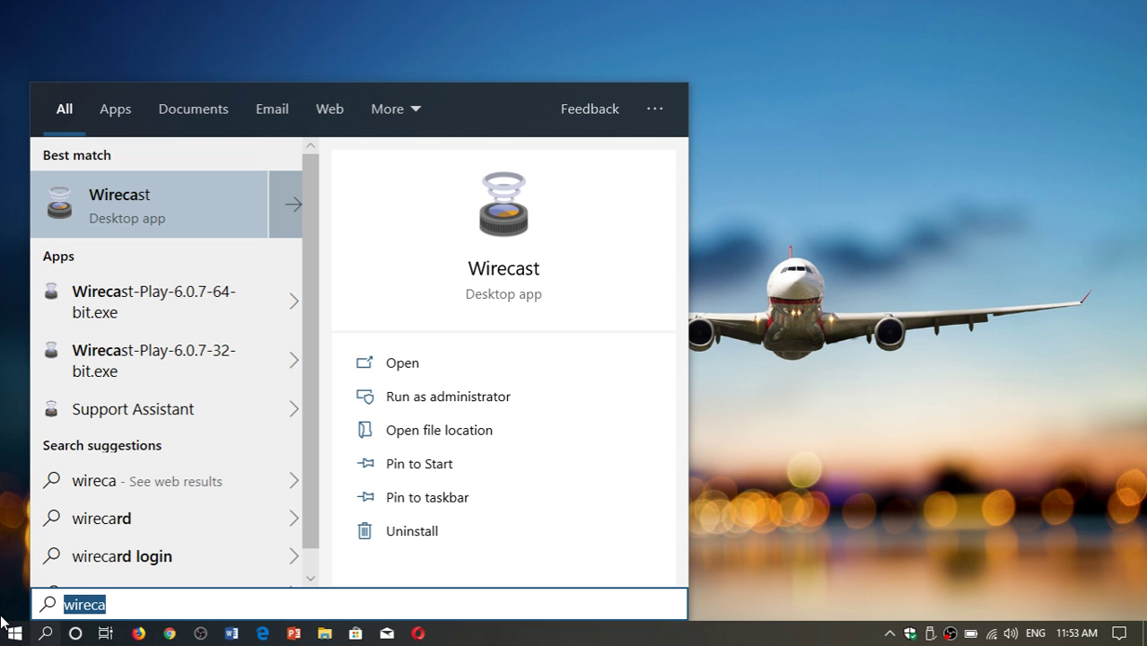
Search for 'winver', then 'cmd', then clear the search box and close Search to the desktop.
{"action": "type", "text": "winver"}
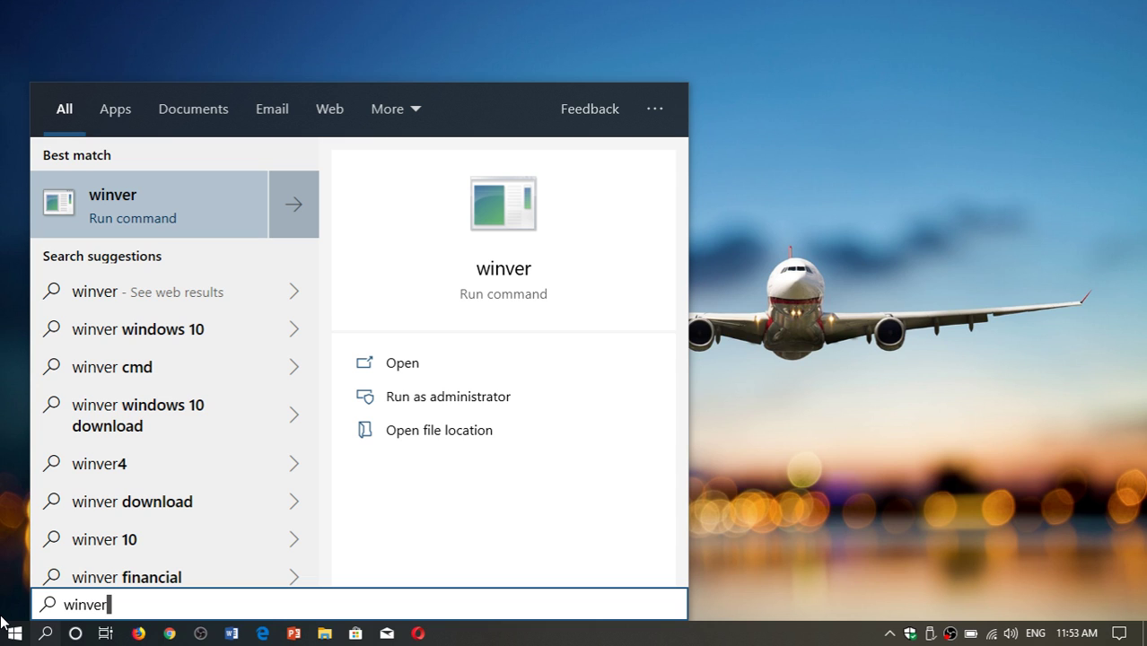
{"action": "double_click", "coordinate": [146, 599]}
{"action": "type", "text": "c"}
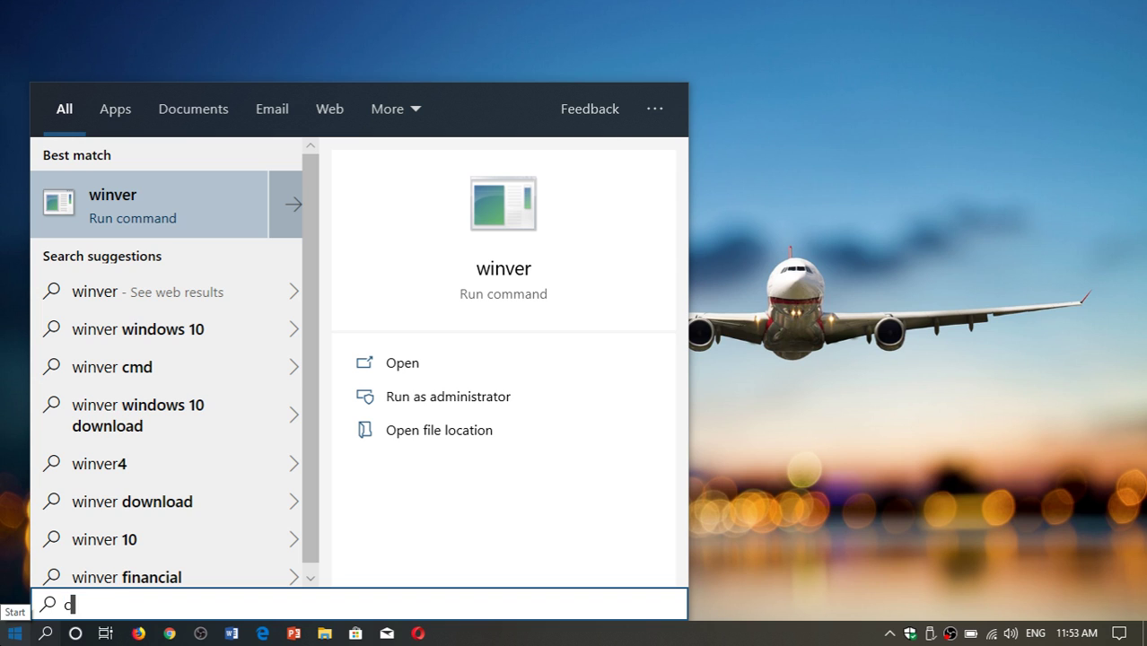
{"action": "type", "text": "md"}
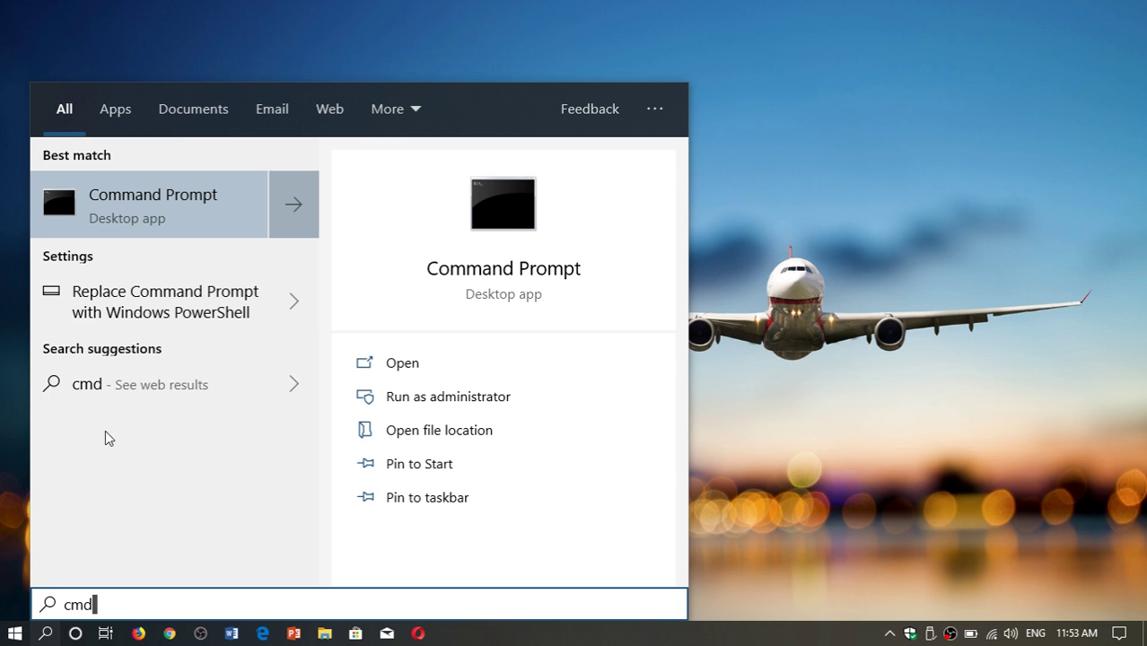
{"action": "key", "text": "BackSpace"}
{"action": "key", "text": "BackSpace"}
{"action": "key", "text": "BackSpace"}
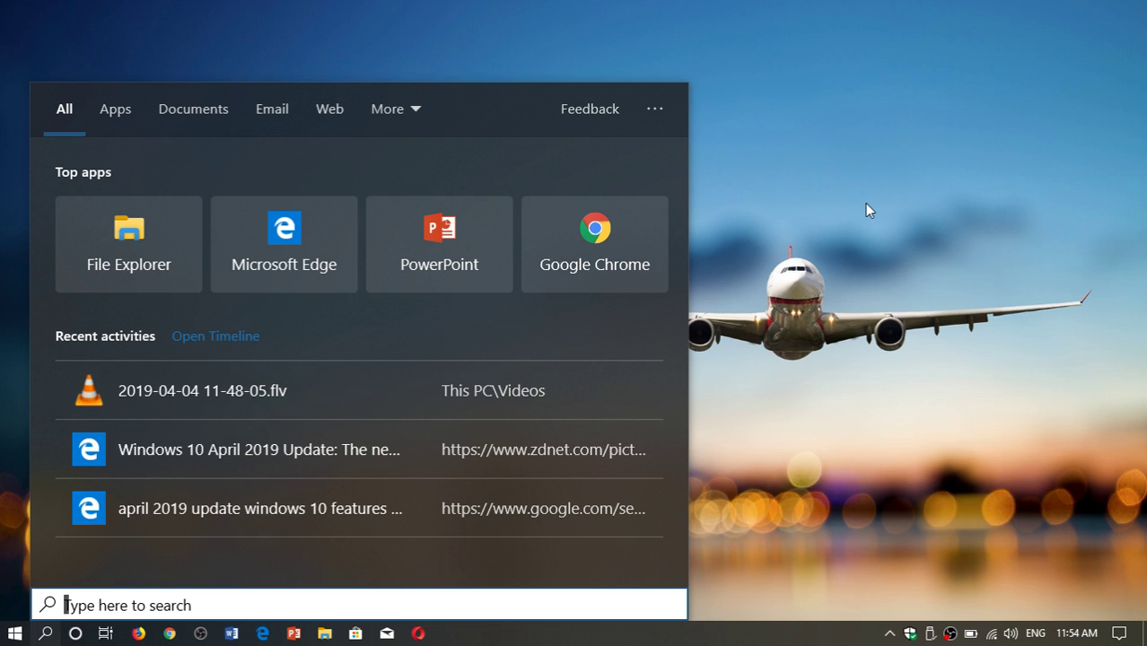
{"action": "left_click", "coordinate": [866, 203]}
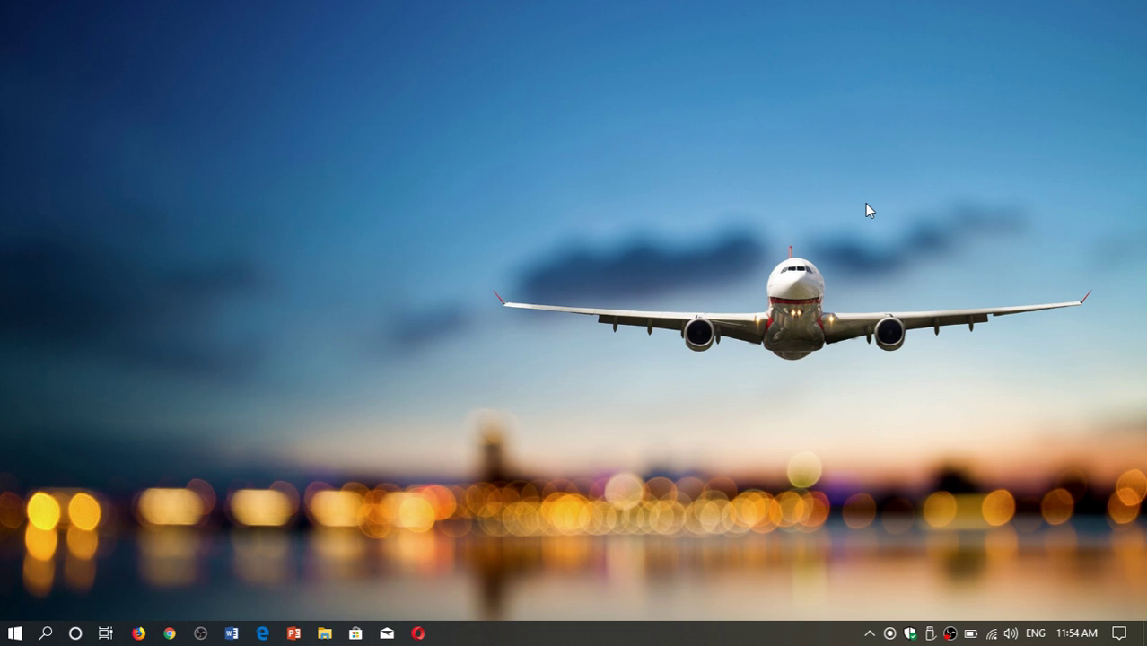